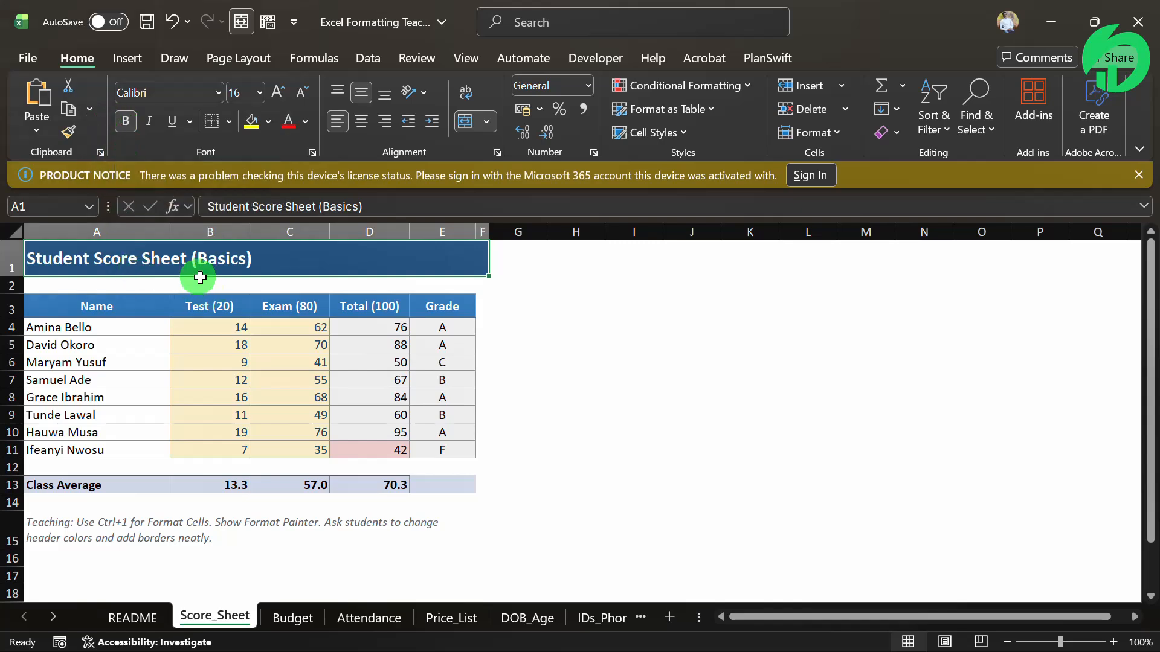
Set the font of the sheet title in A1 to Corbel
left_click_drag(78, 306, 453, 458)
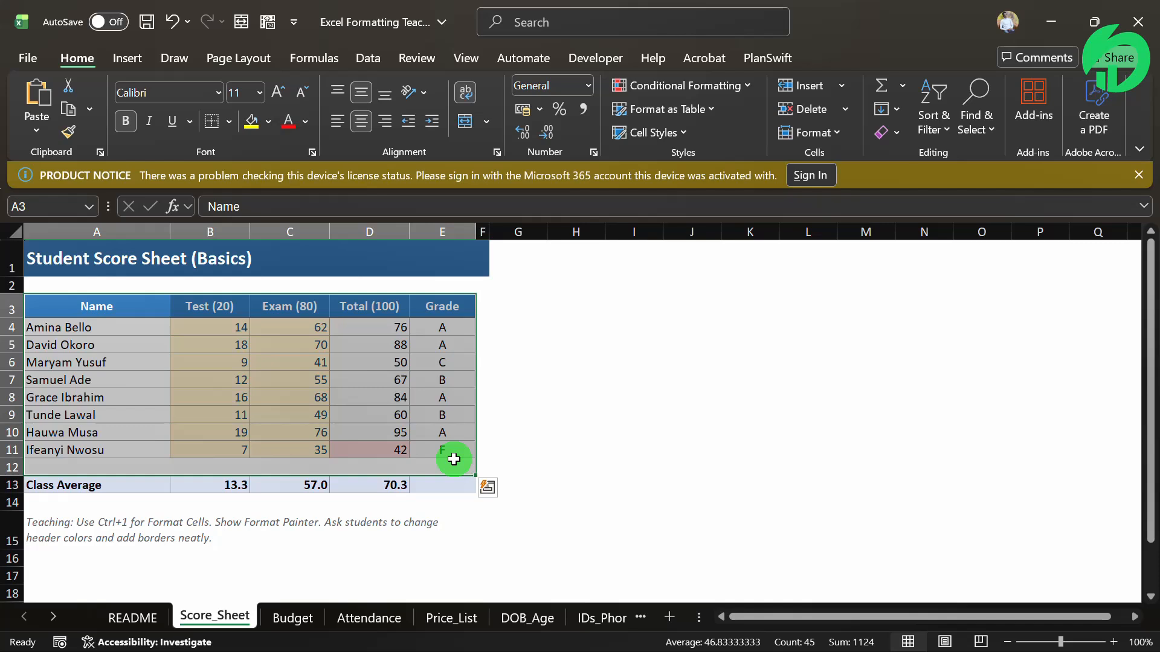
left_click(155, 260)
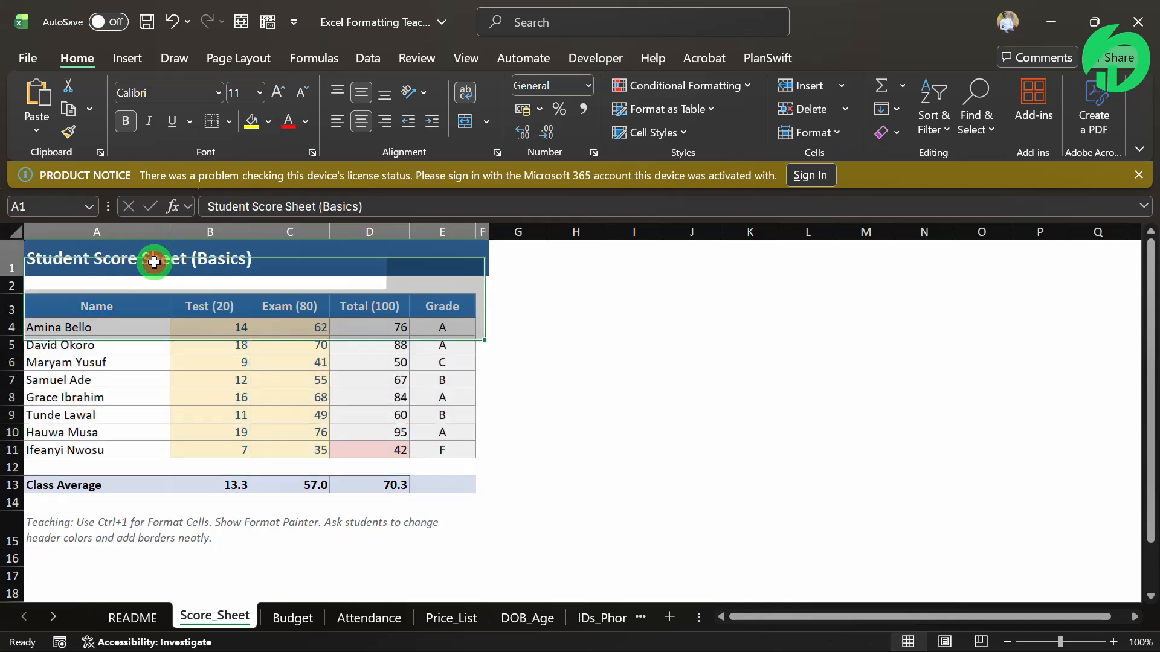
left_click(220, 92)
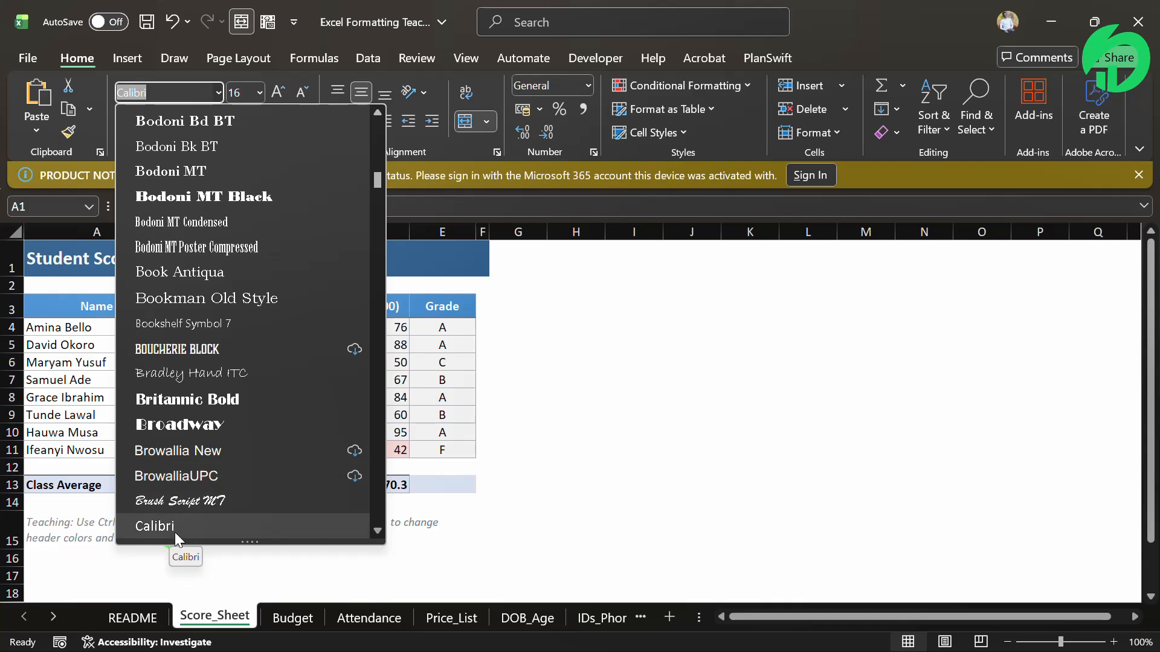
left_click(158, 93)
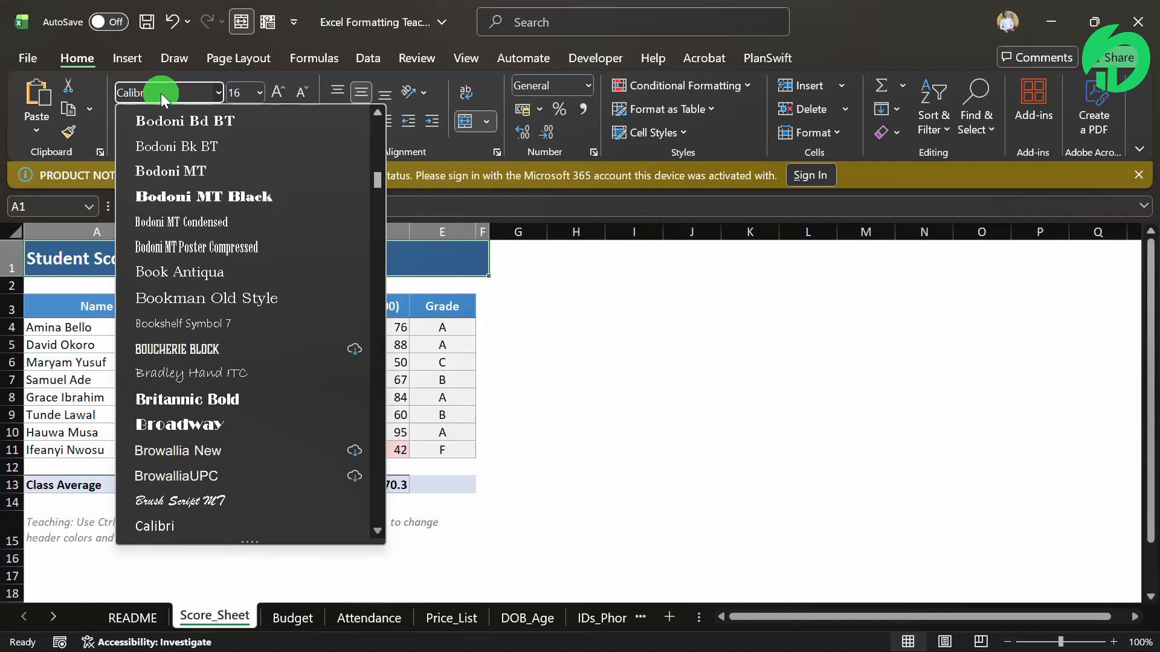
key("BackSpace")
key("BackSpace")
key("BackSpace")
key("BackSpace")
key("BackSpace")
type("Corbel")
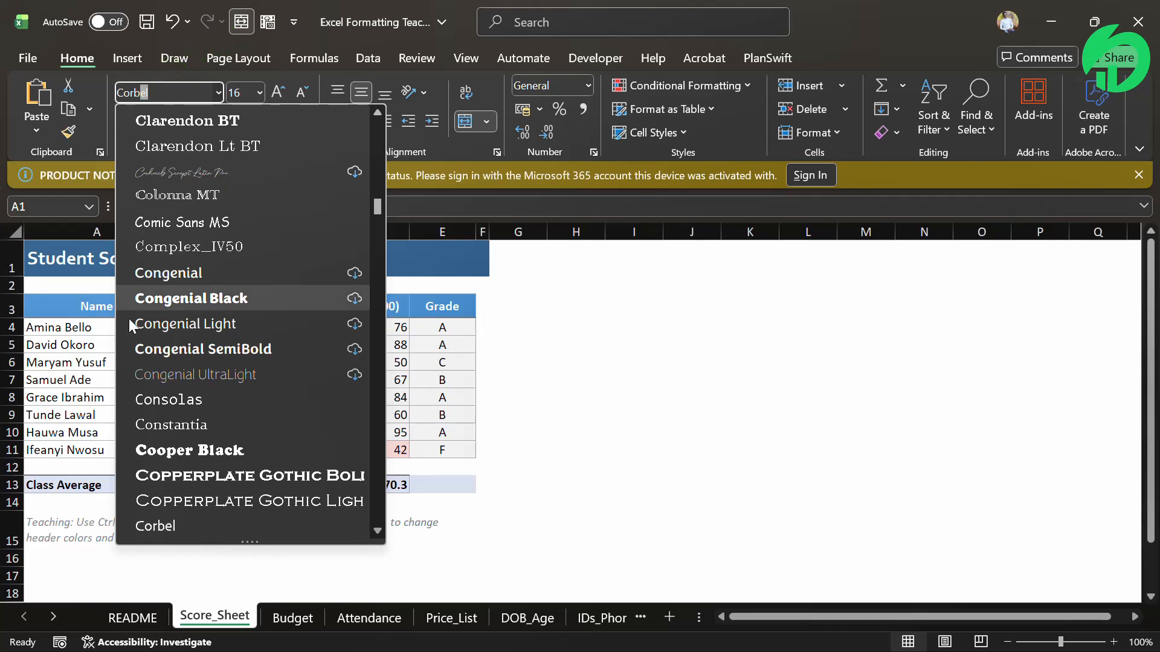
left_click(203, 523)
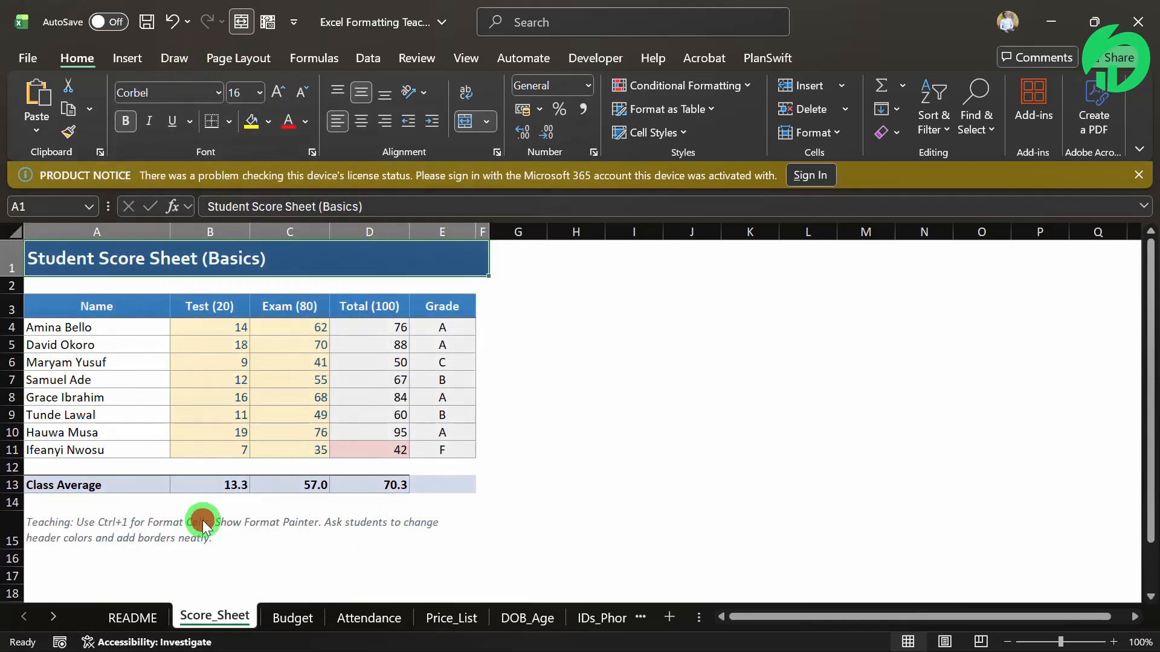
left_click(144, 374)
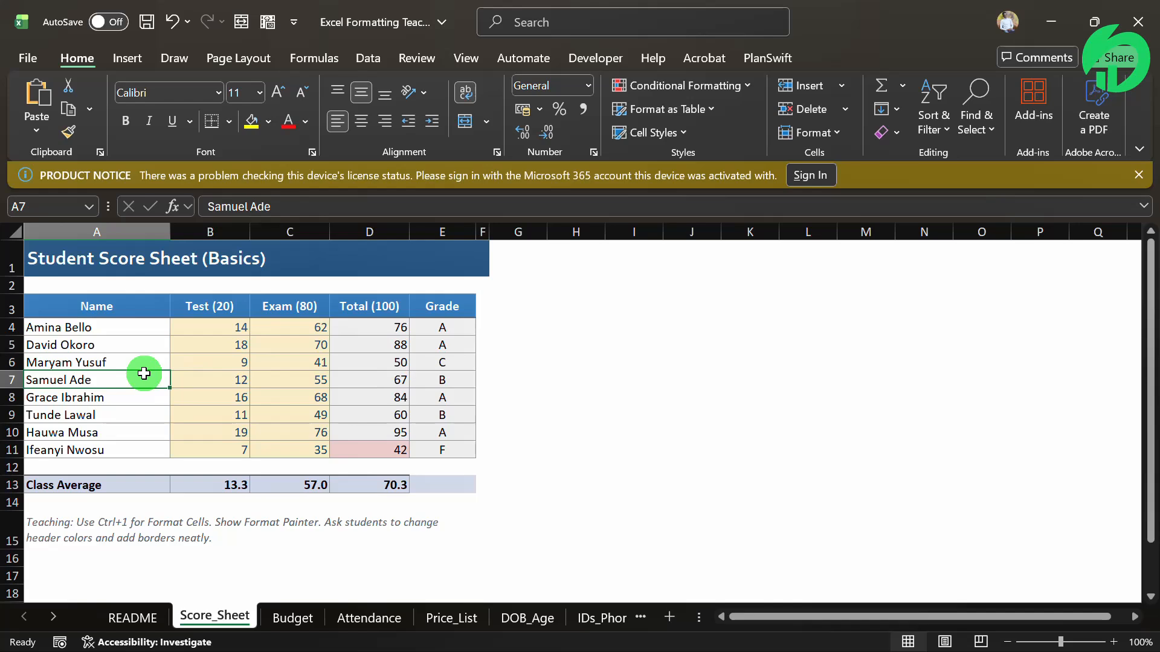
Try the Cochocib Script Latin font on the sheet title in A1 and undo the change
left_click(131, 266)
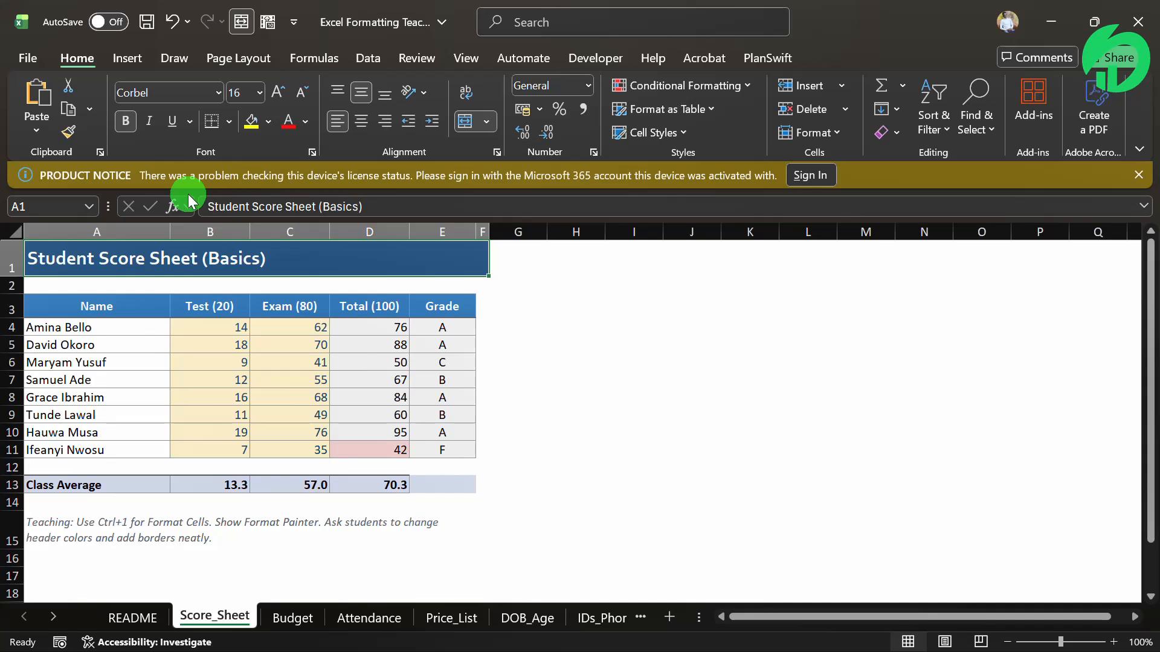
left_click(219, 93)
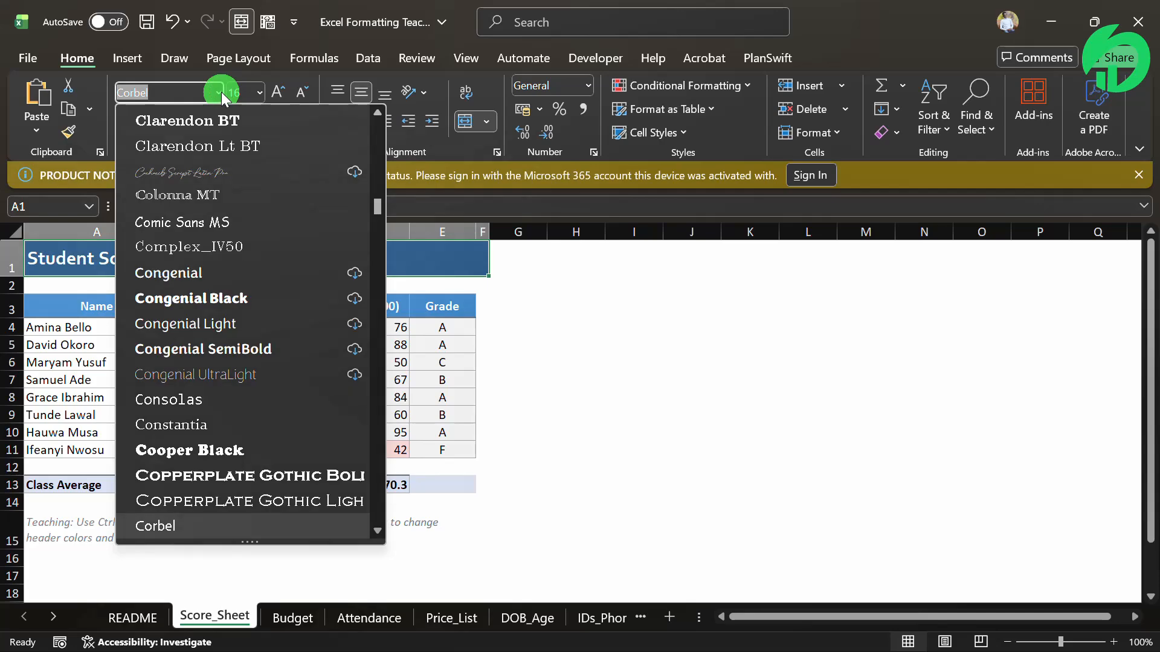
left_click(180, 170)
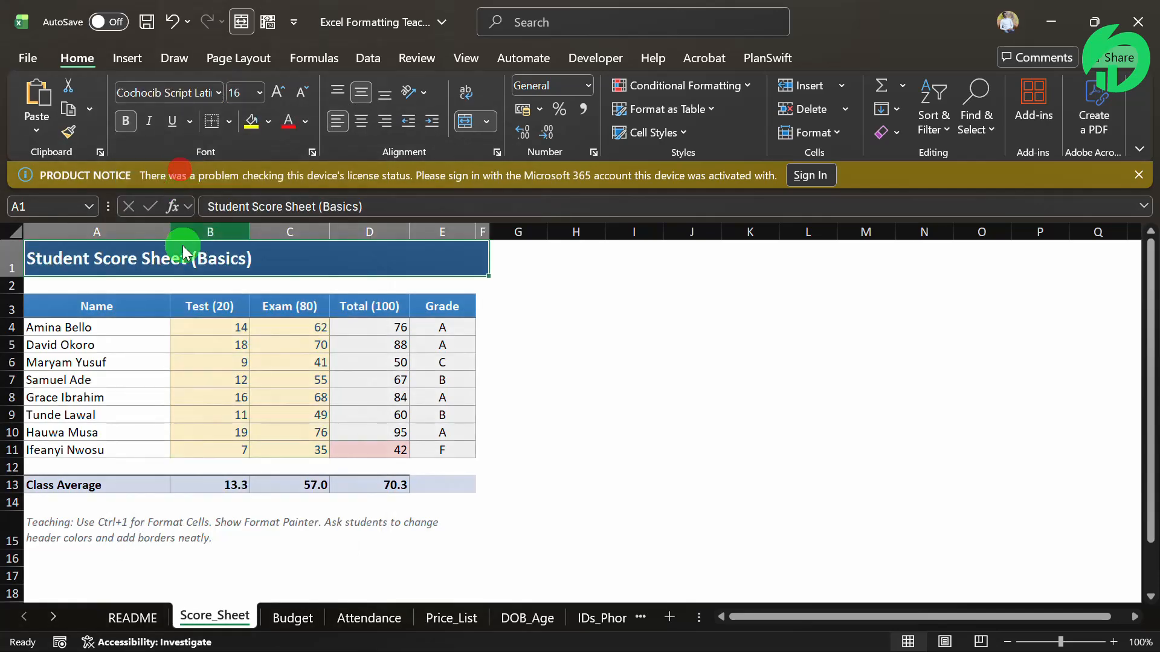
left_click(219, 90)
left_click(499, 337)
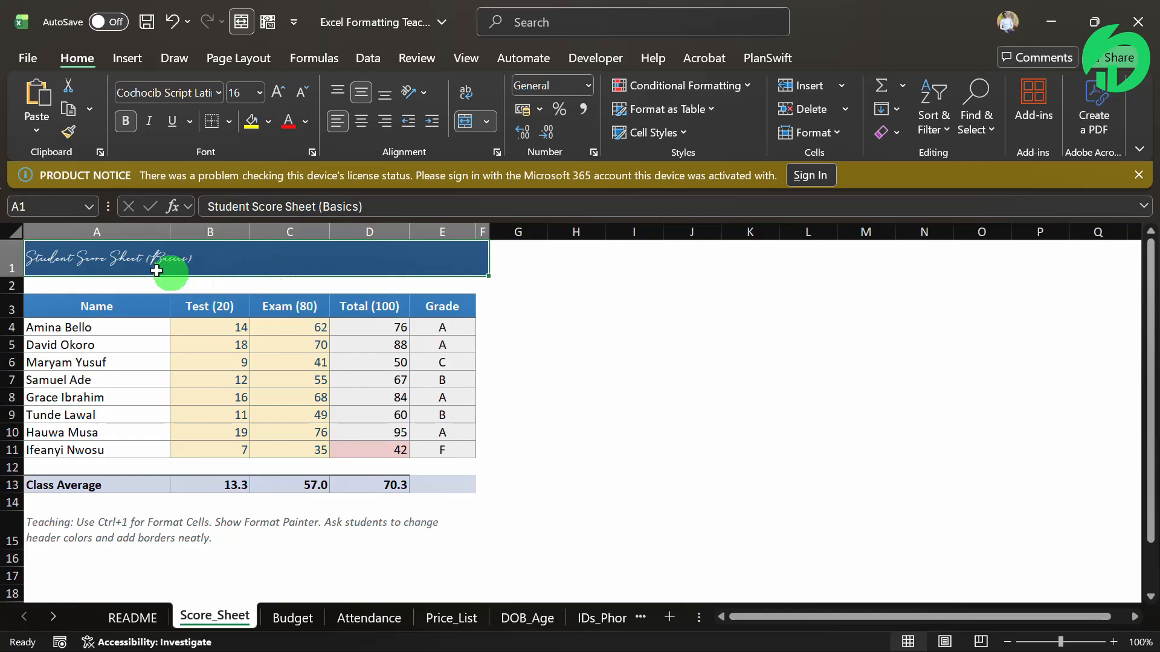
left_click(111, 260)
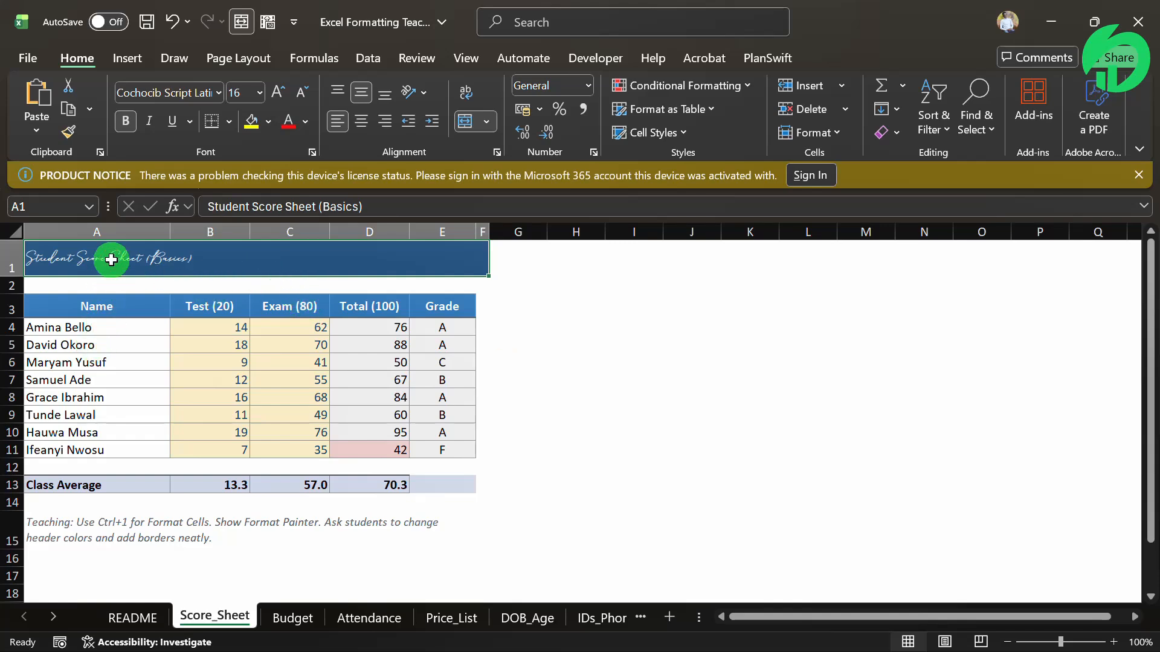
key("ctrl+z")
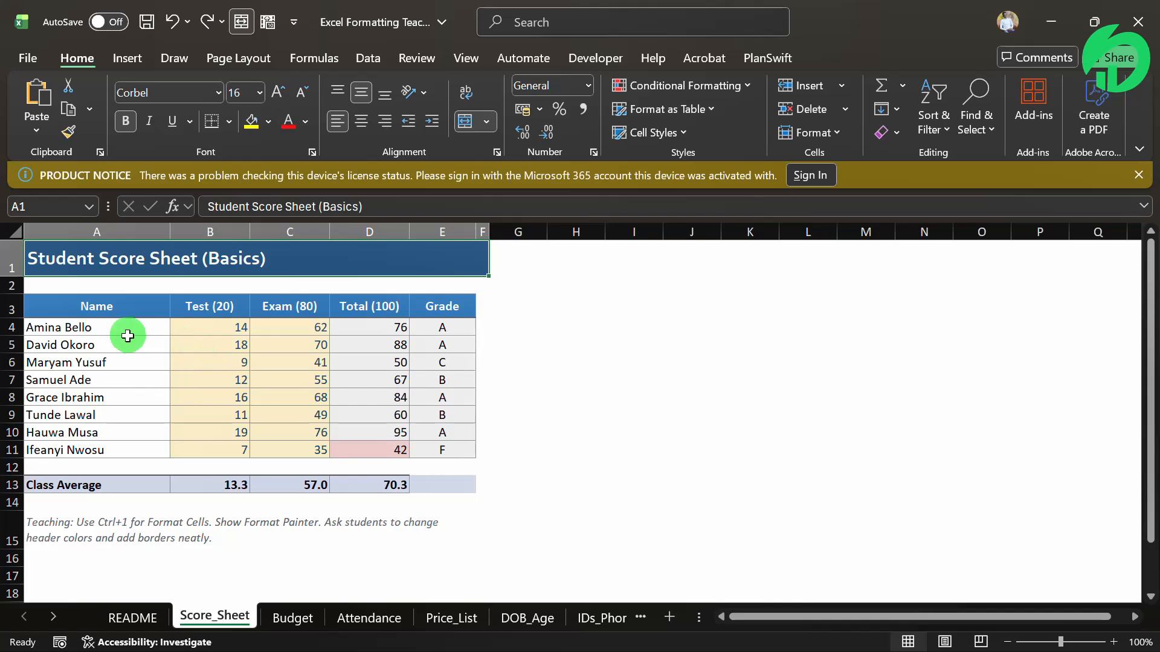
Examine the Name, Test, Exam and Total columns and the formulas behind the Total and Grade cells
left_click(97, 330)
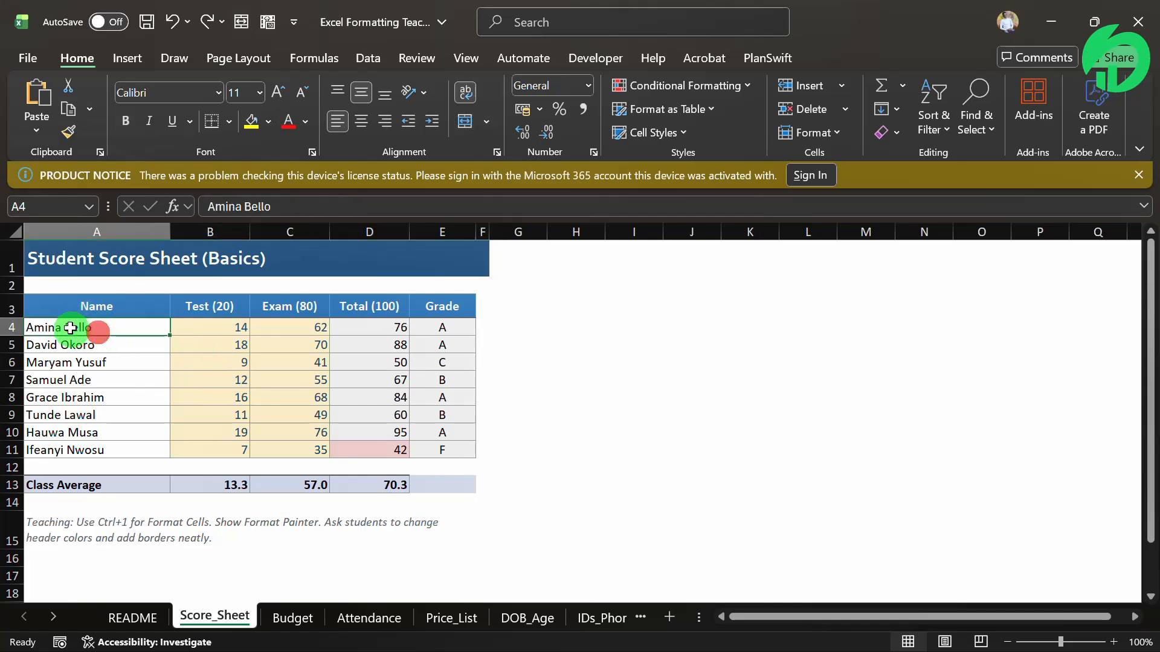
left_click_drag(72, 329, 52, 445)
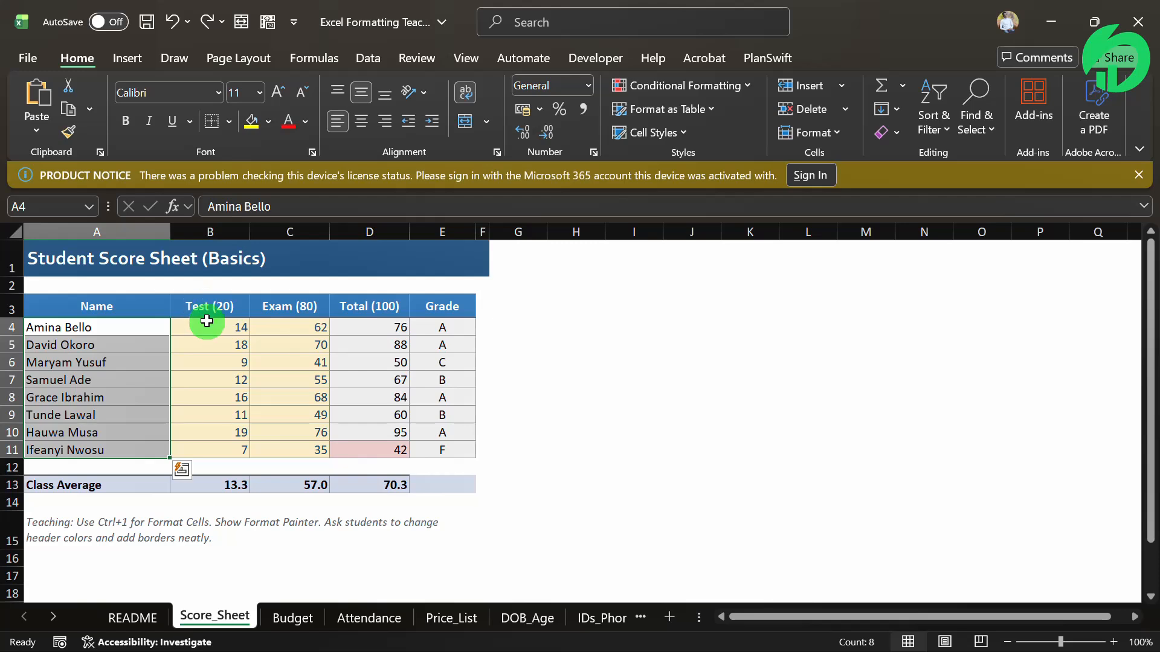
left_click_drag(209, 328, 213, 450)
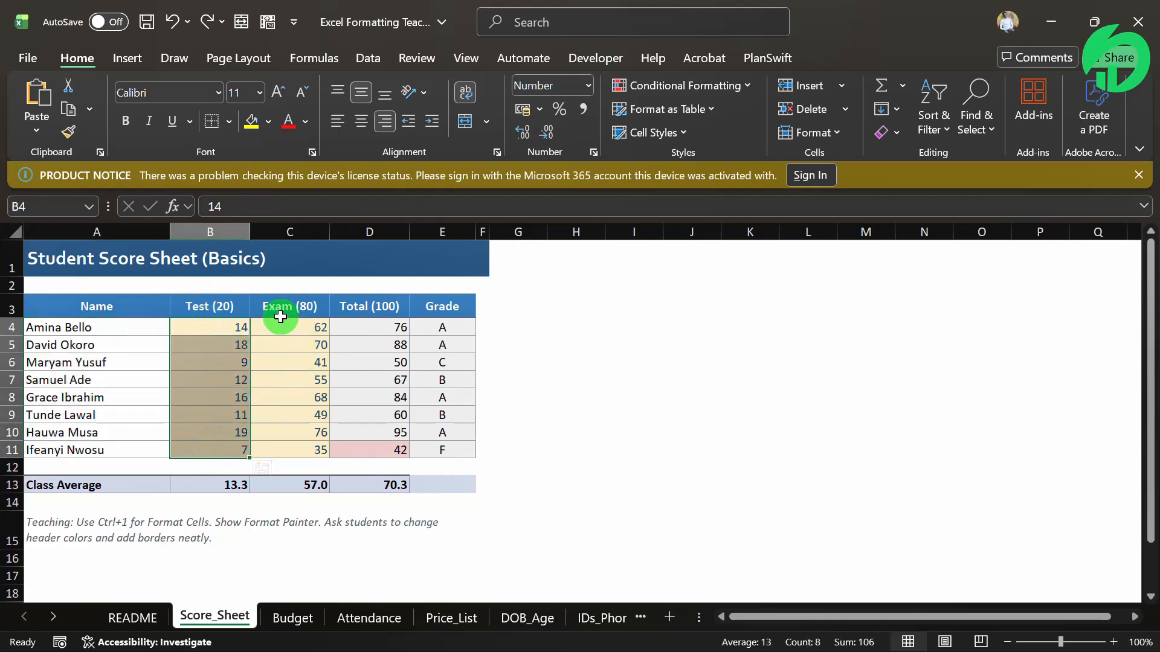
left_click_drag(278, 309, 276, 444)
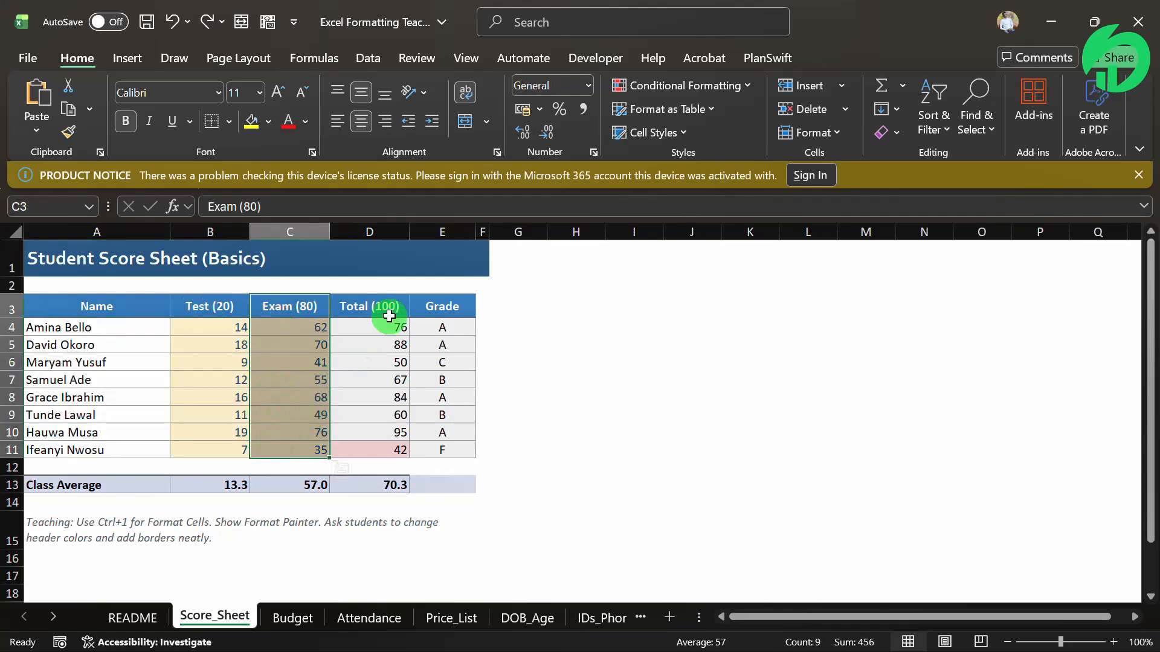
left_click_drag(383, 310, 363, 447)
left_click(440, 326)
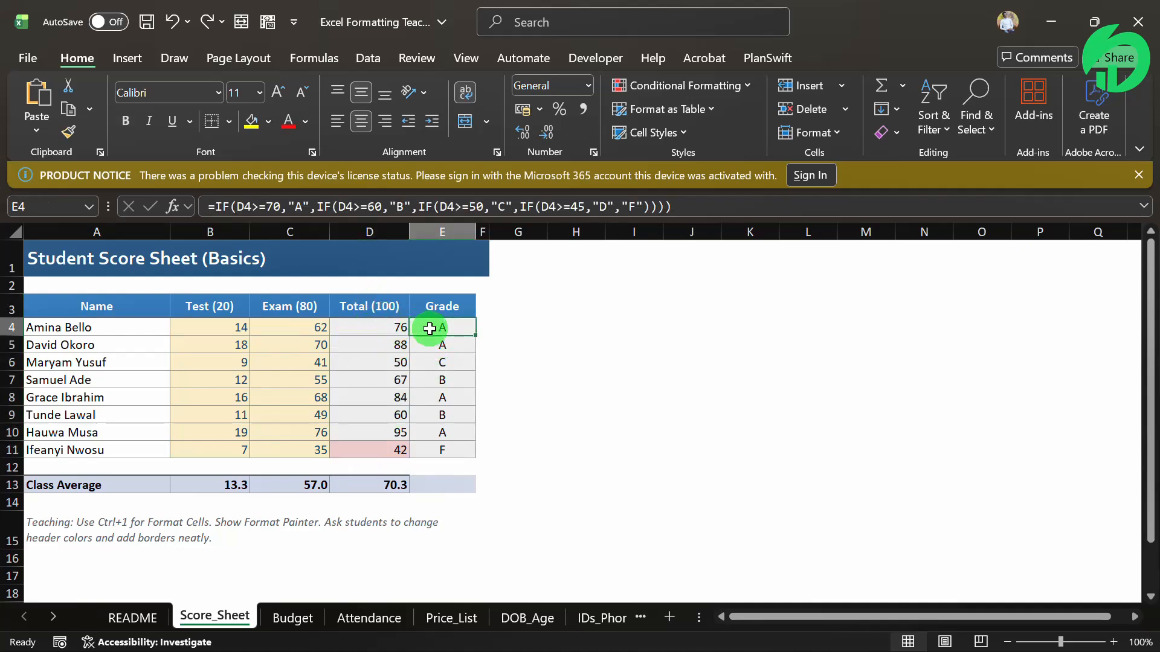
left_click_drag(361, 332, 374, 430)
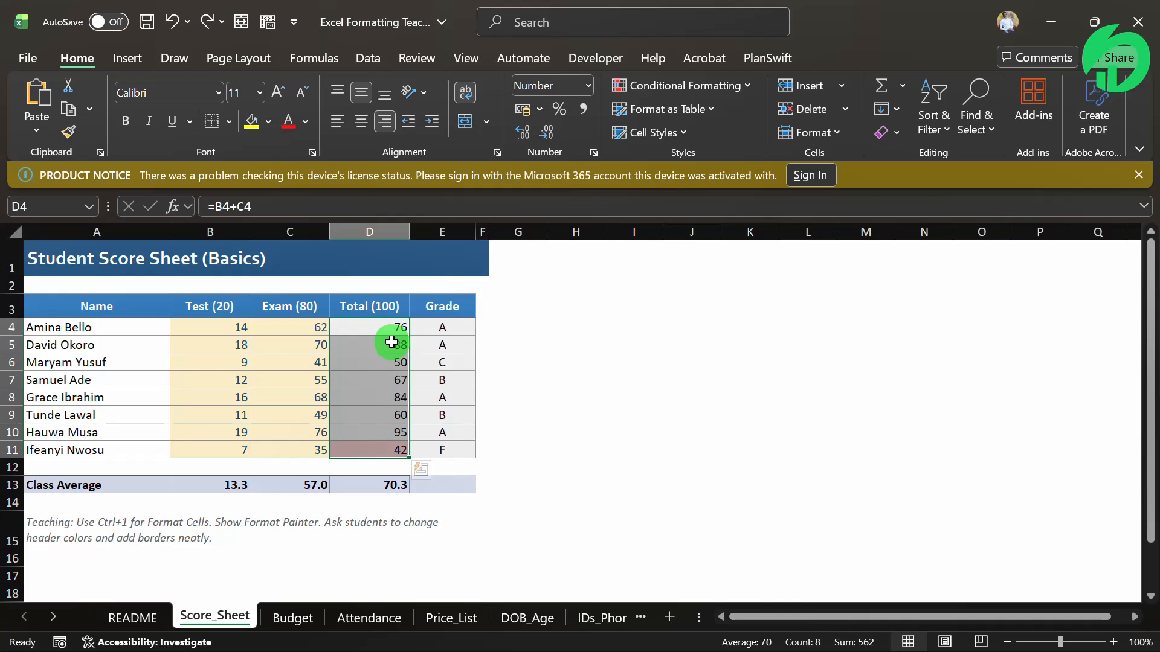
left_click(455, 321)
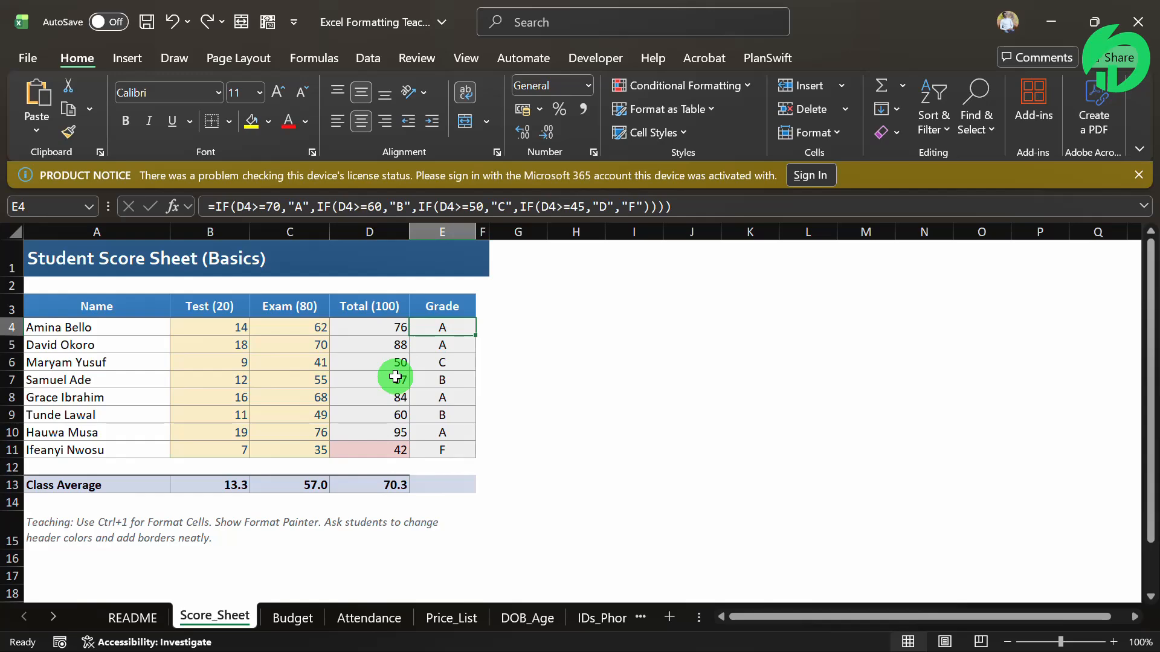
left_click(375, 342)
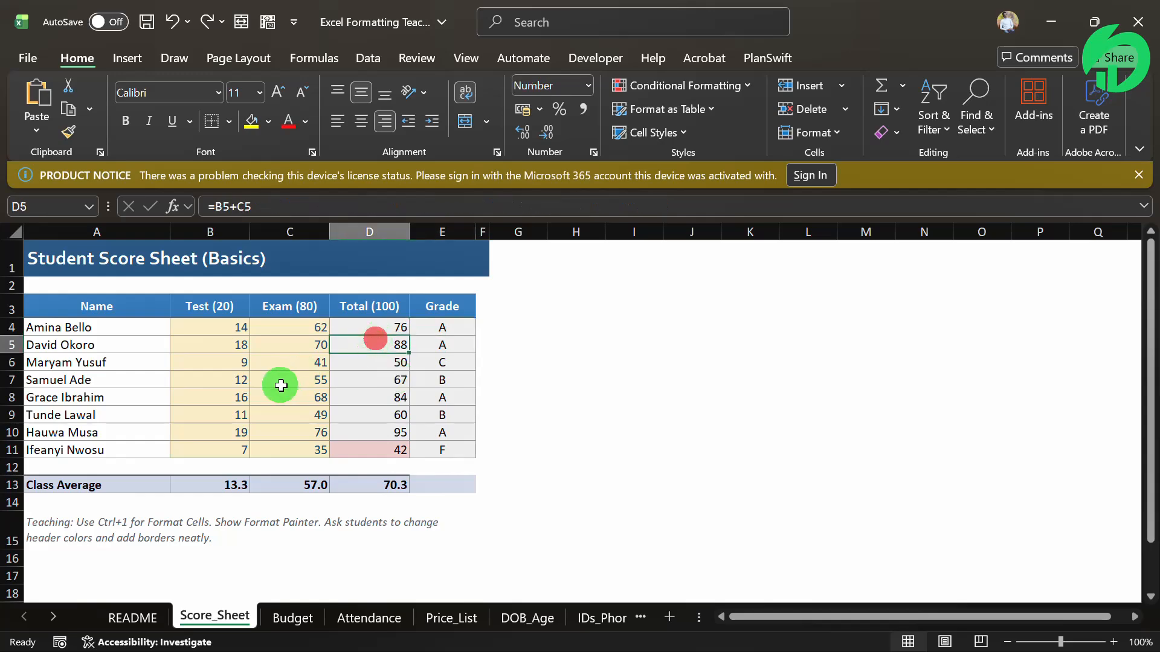
Apply the Input cell style to cell B4, and review the score range B4:C11 and the student names
left_click(229, 330)
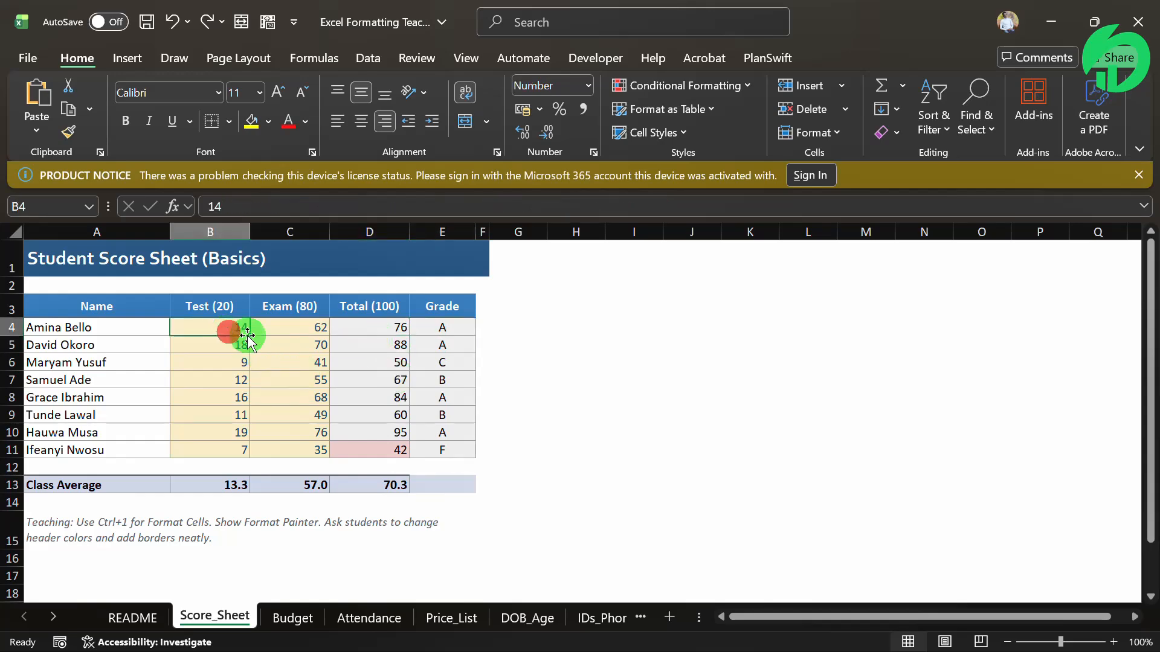
left_click(684, 135)
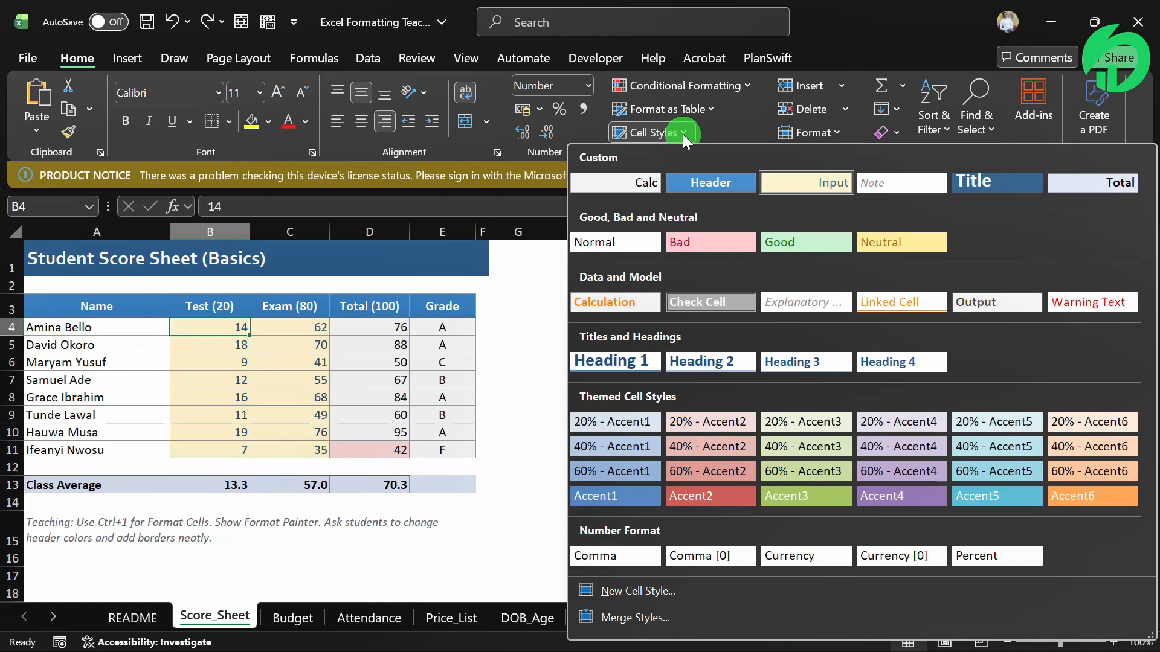
left_click(836, 185)
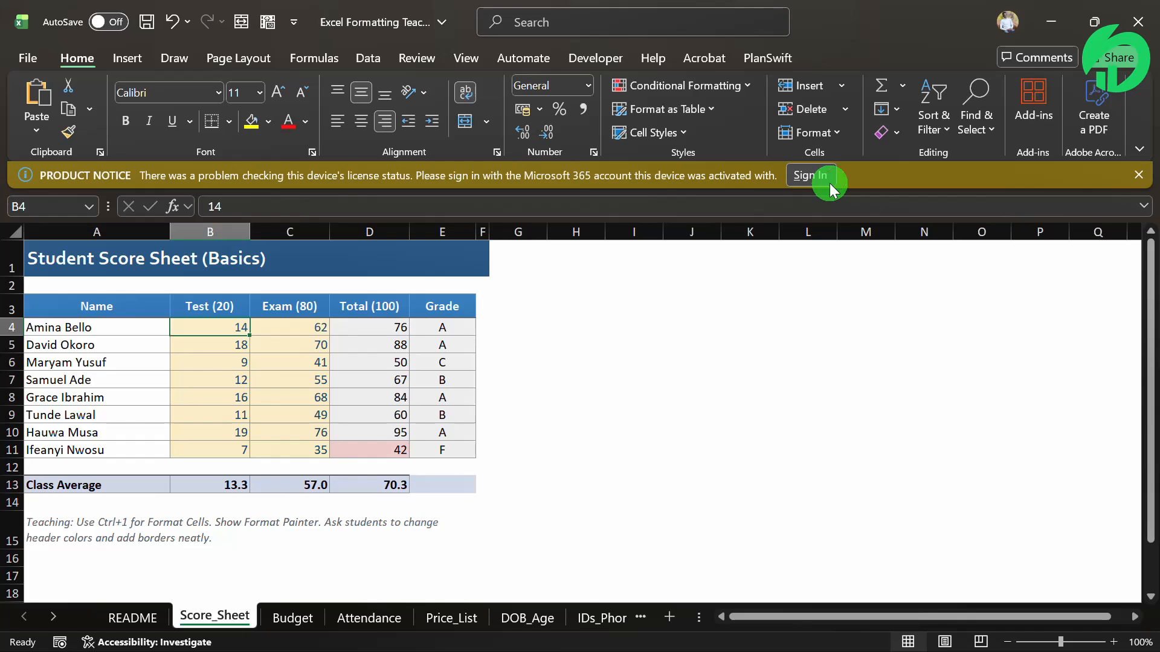
left_click_drag(218, 326, 310, 450)
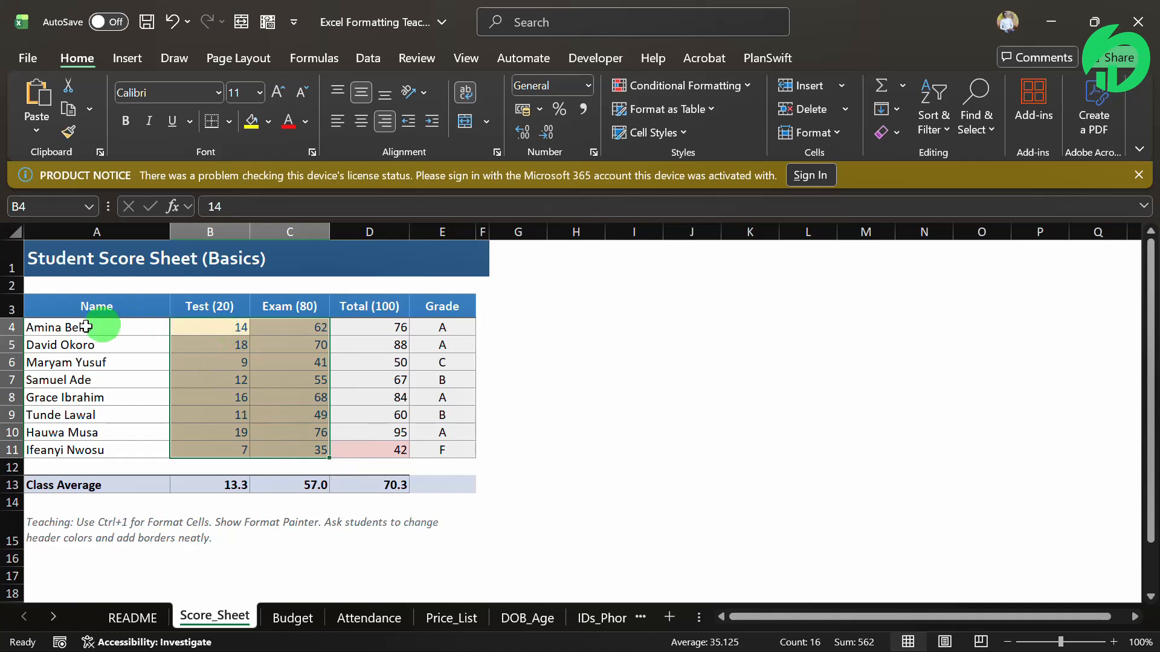
left_click_drag(91, 327, 109, 449)
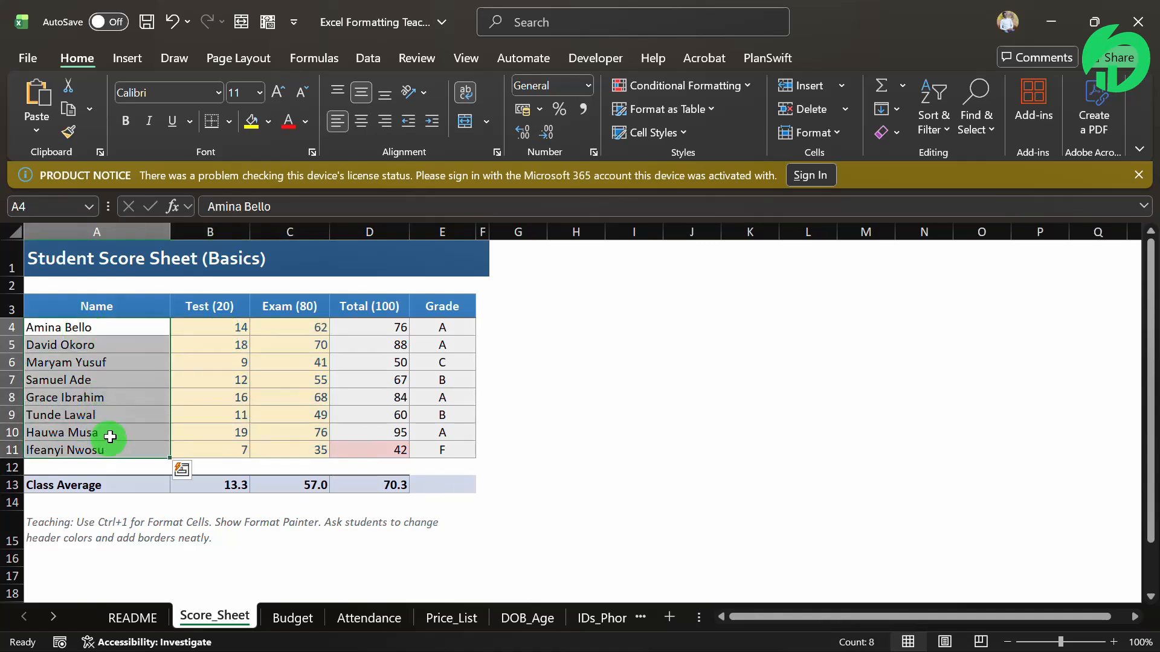
Check the cell style of the total in D11 and review the conditional formatting rules applied to it
left_click(398, 450)
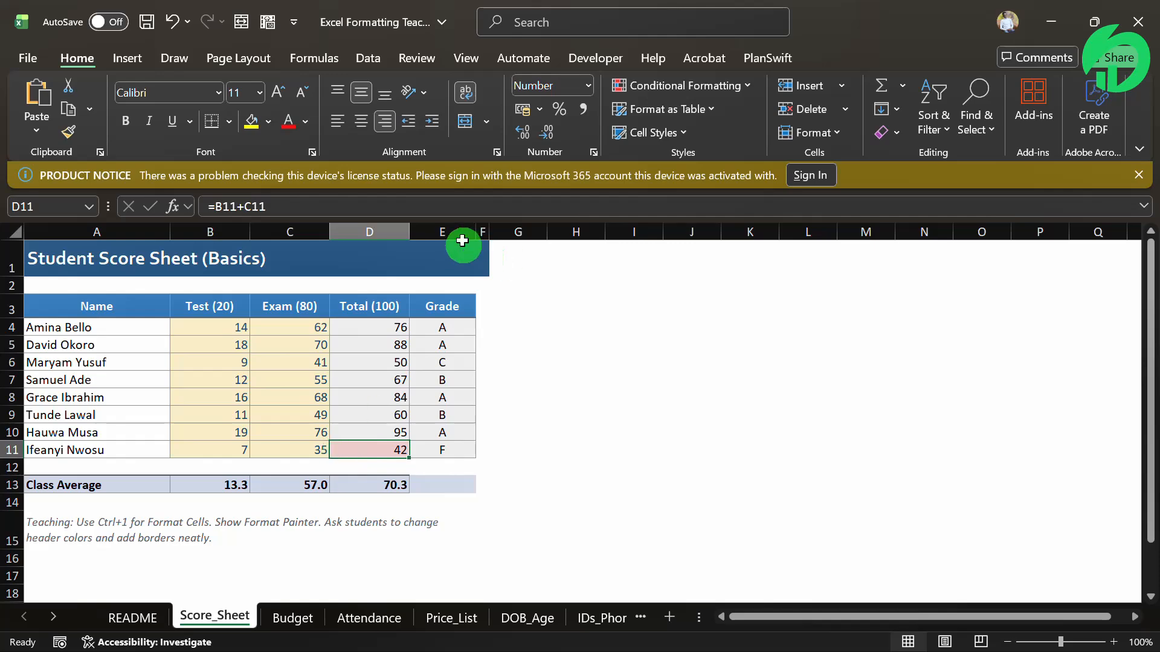
left_click(680, 134)
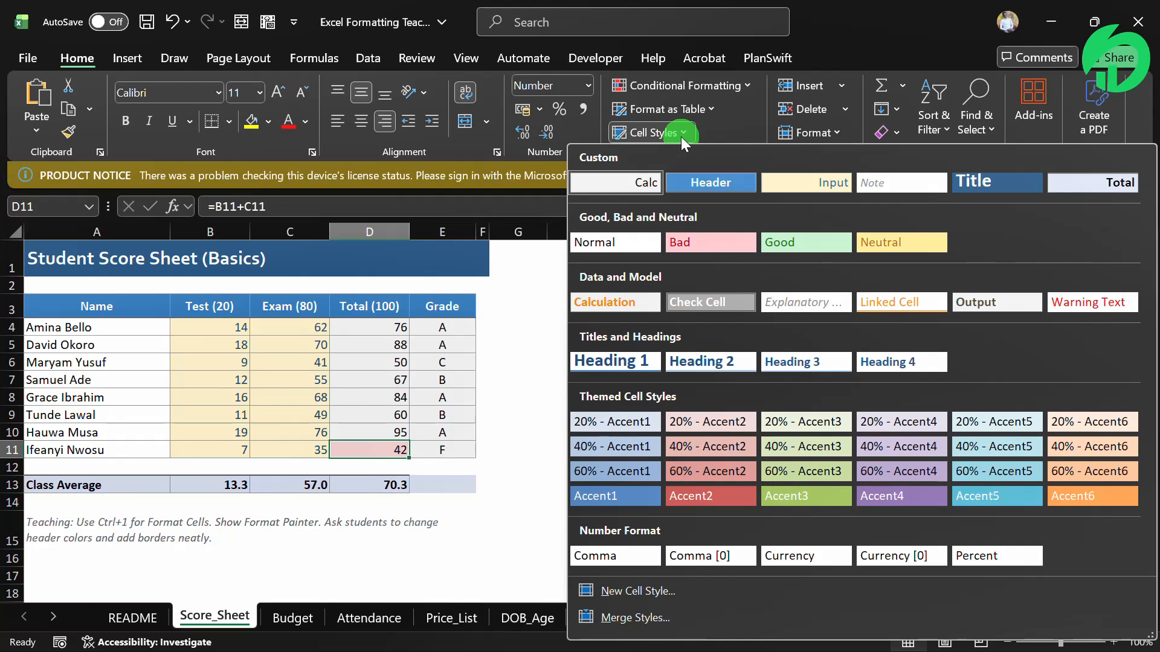
left_click(364, 443)
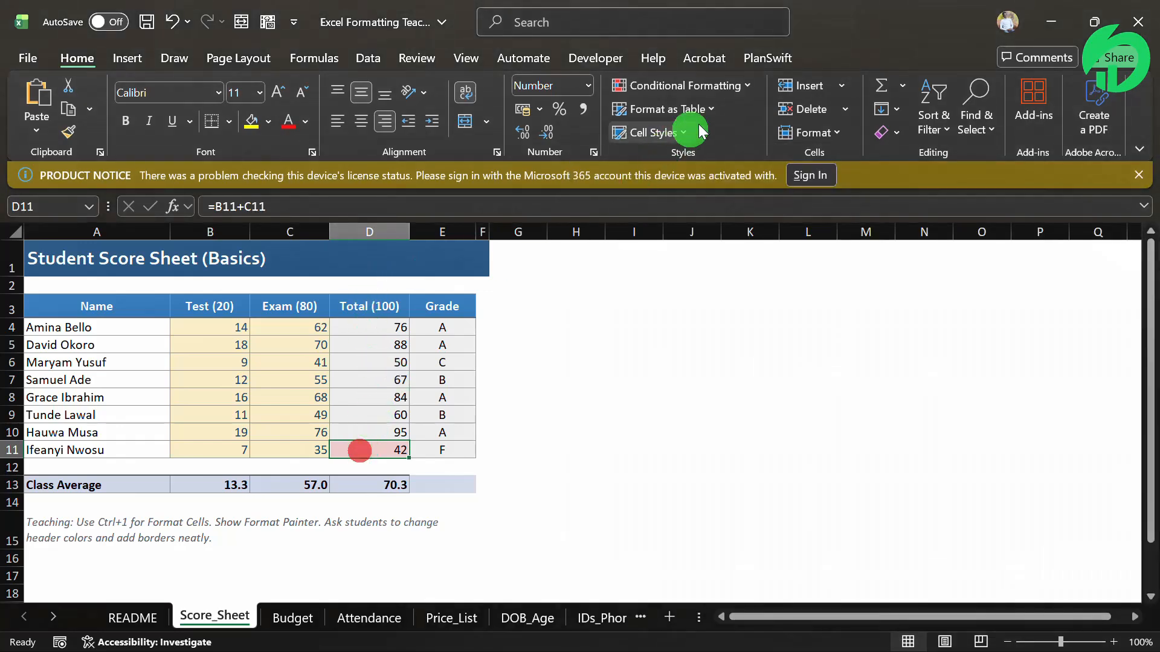
left_click(734, 85)
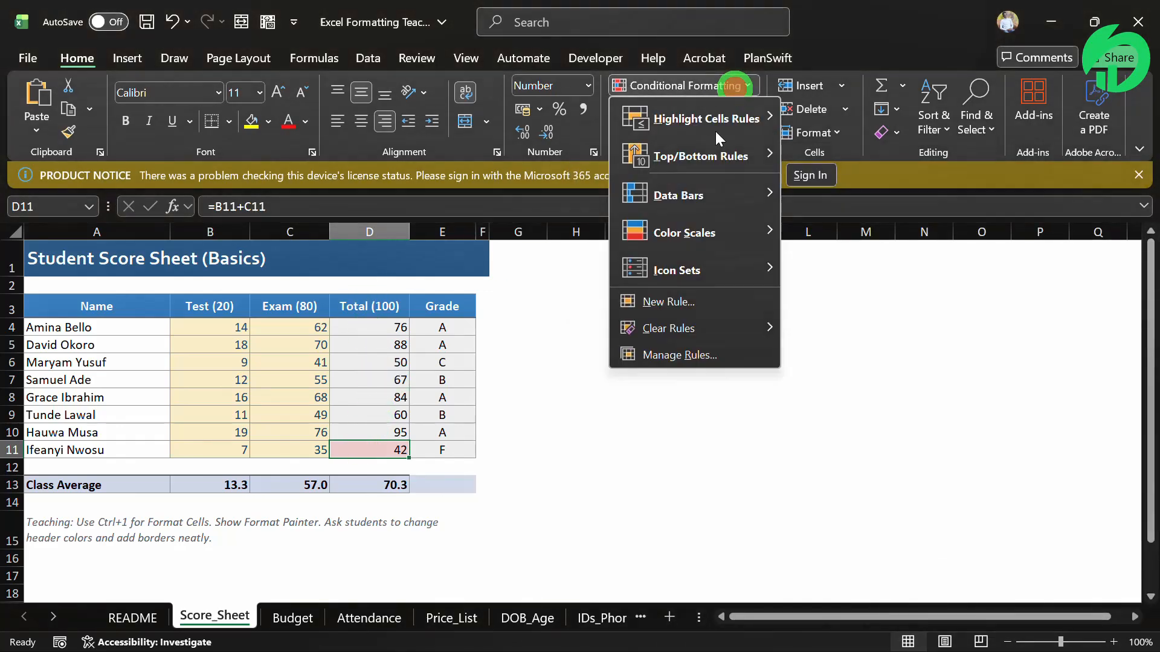
left_click(665, 345)
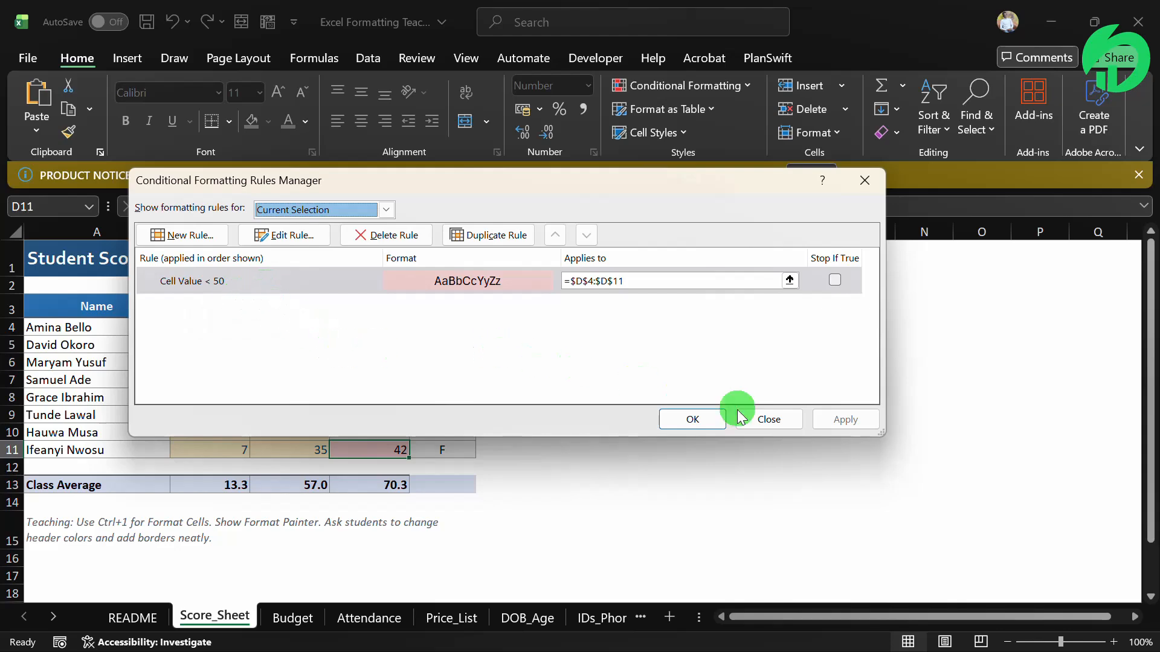
left_click(766, 421)
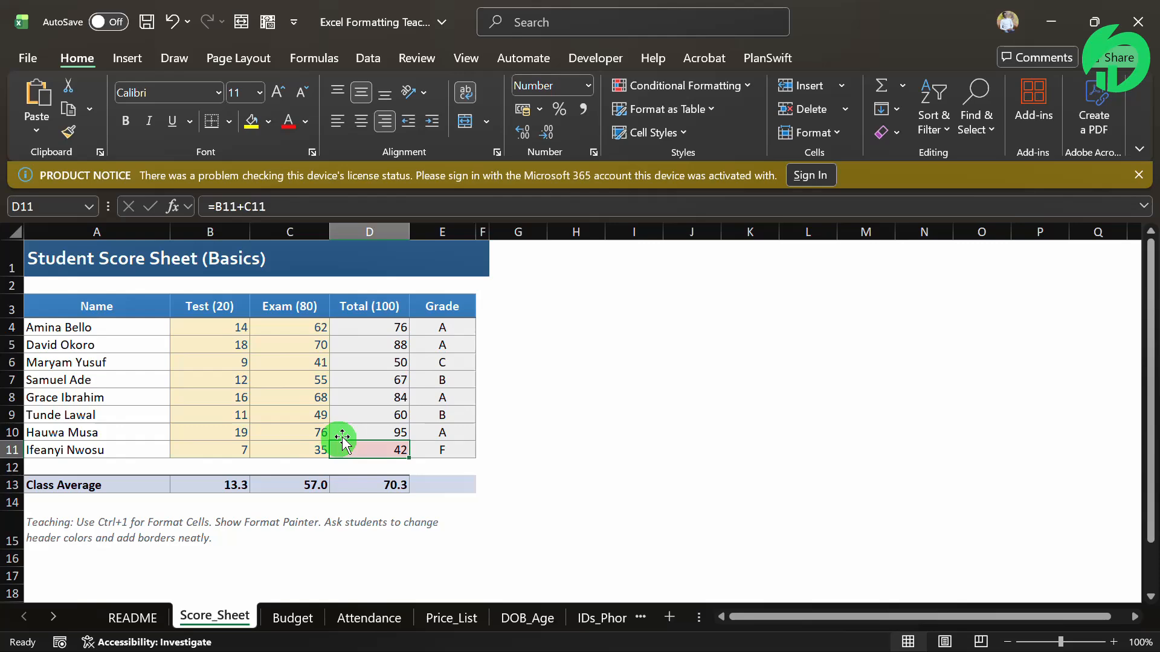
Check which cell style is applied to the Test score in B8
left_click(198, 397)
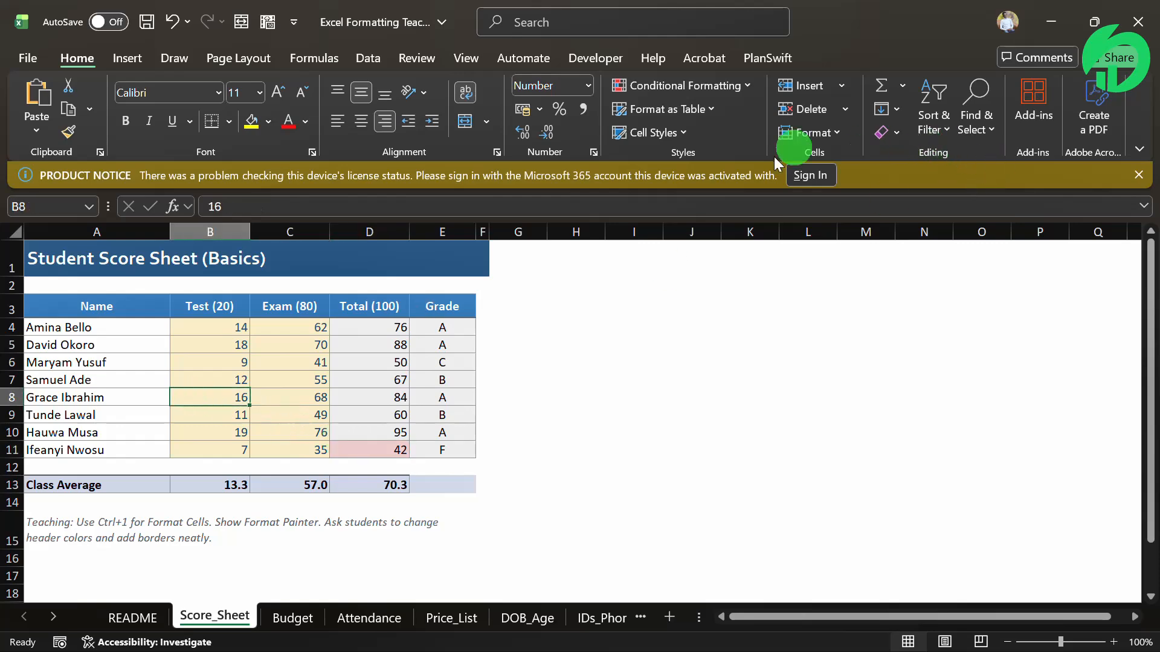
left_click(689, 133)
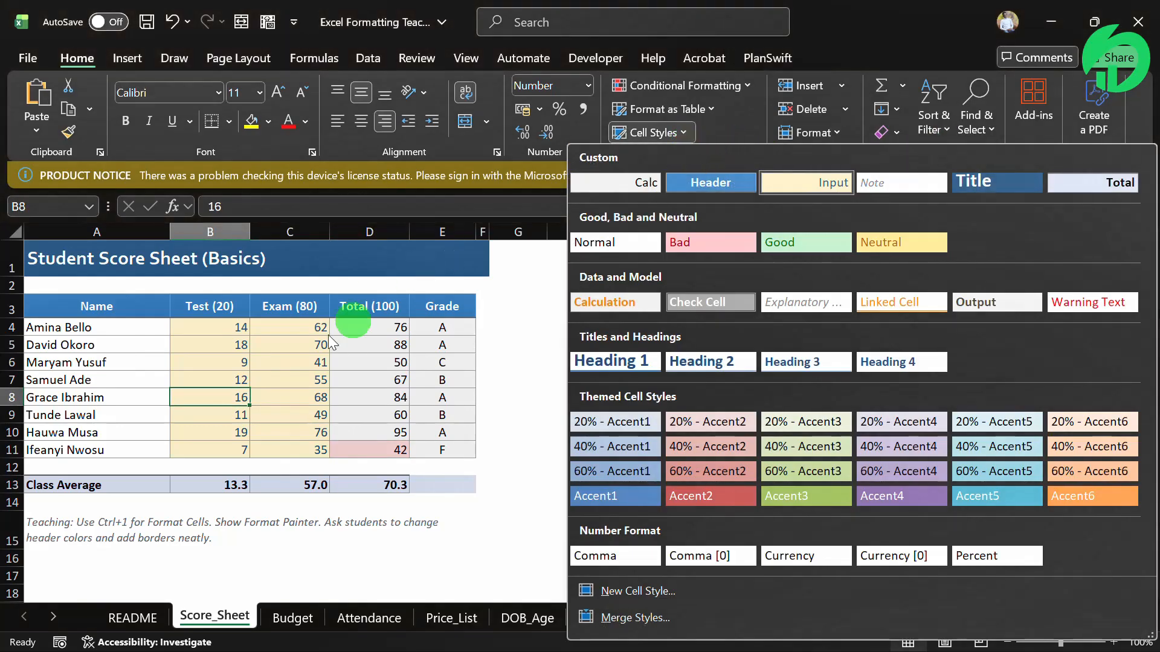
left_click(234, 367)
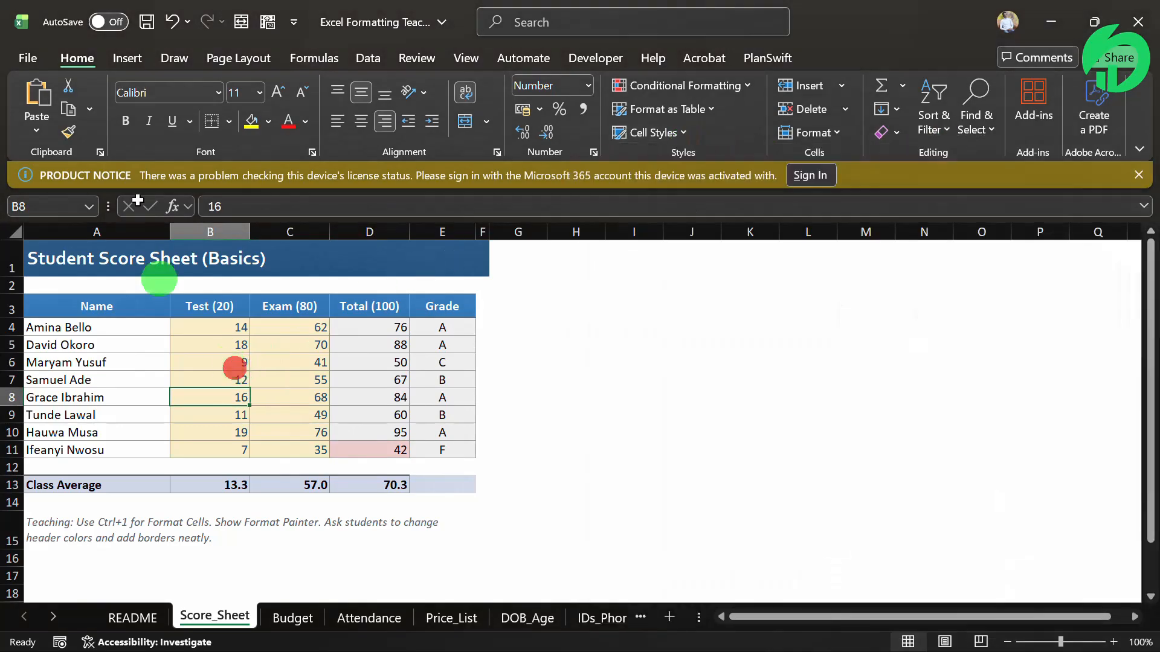
Review the font and font size choices available for the Test score in B8, leaving both settings as they are
left_click(215, 96)
left_click(215, 96)
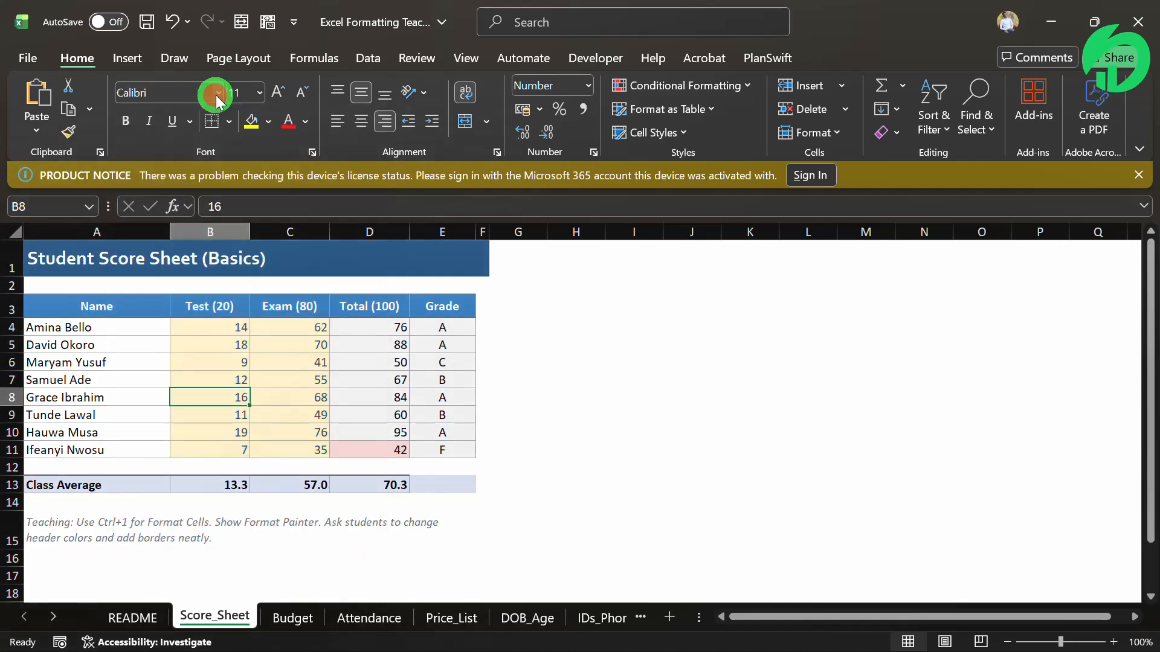
left_click(259, 93)
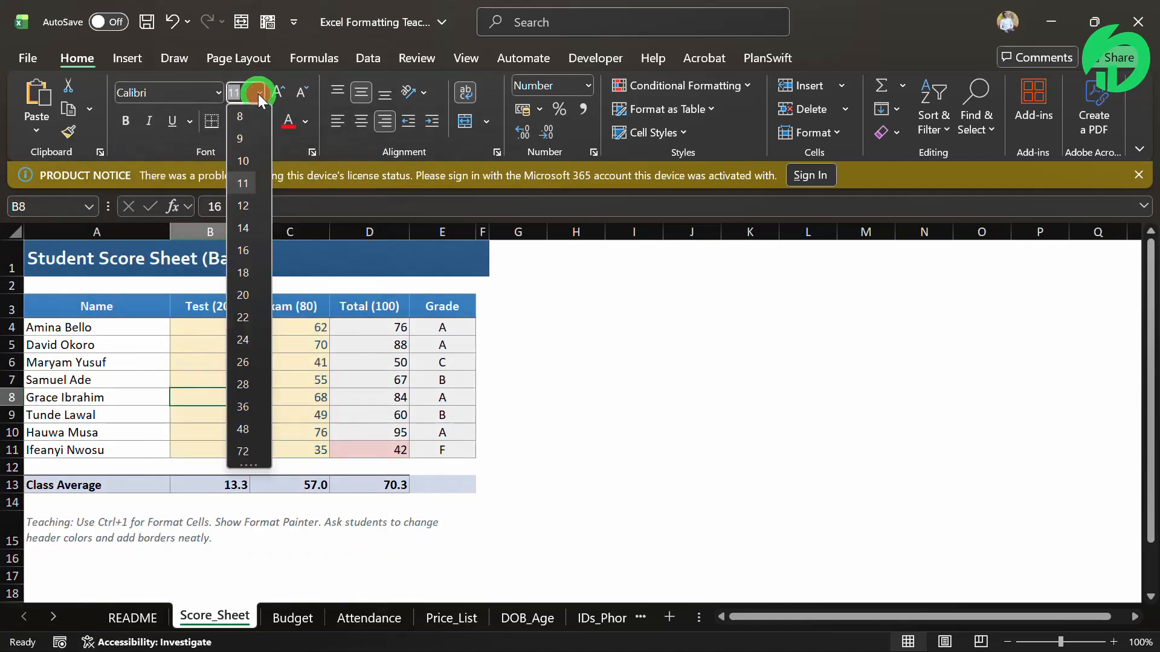
left_click(259, 93)
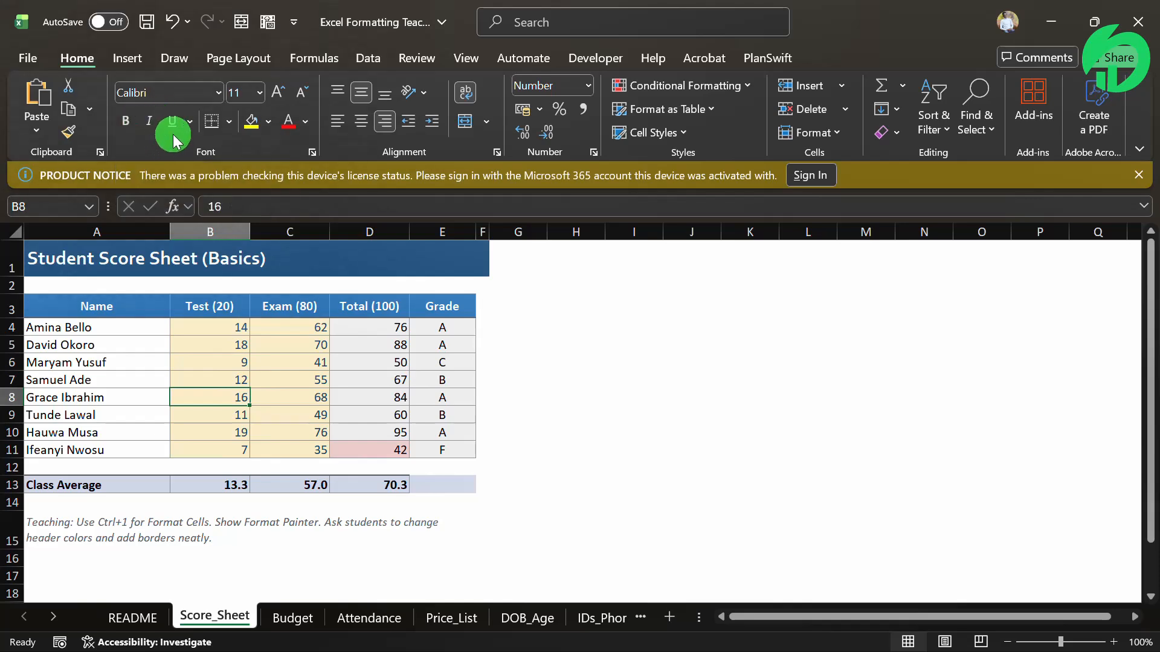
Examine the formula and font formatting of the Test average in B13 and the Class Average label in A13
left_click(218, 490)
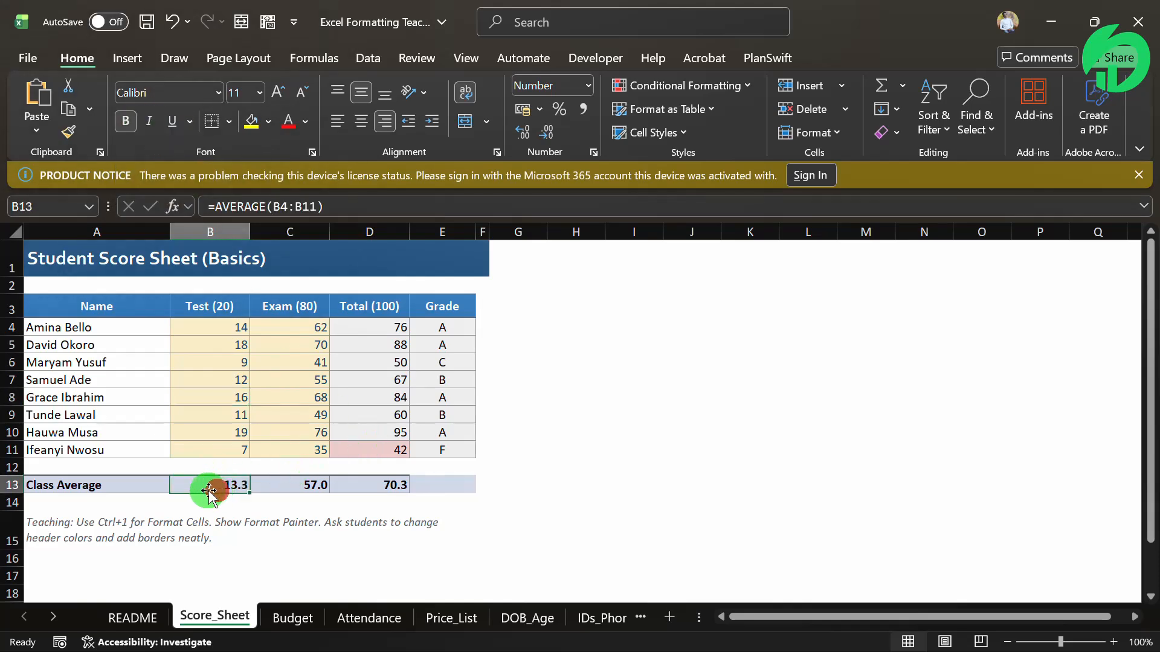
left_click(200, 485)
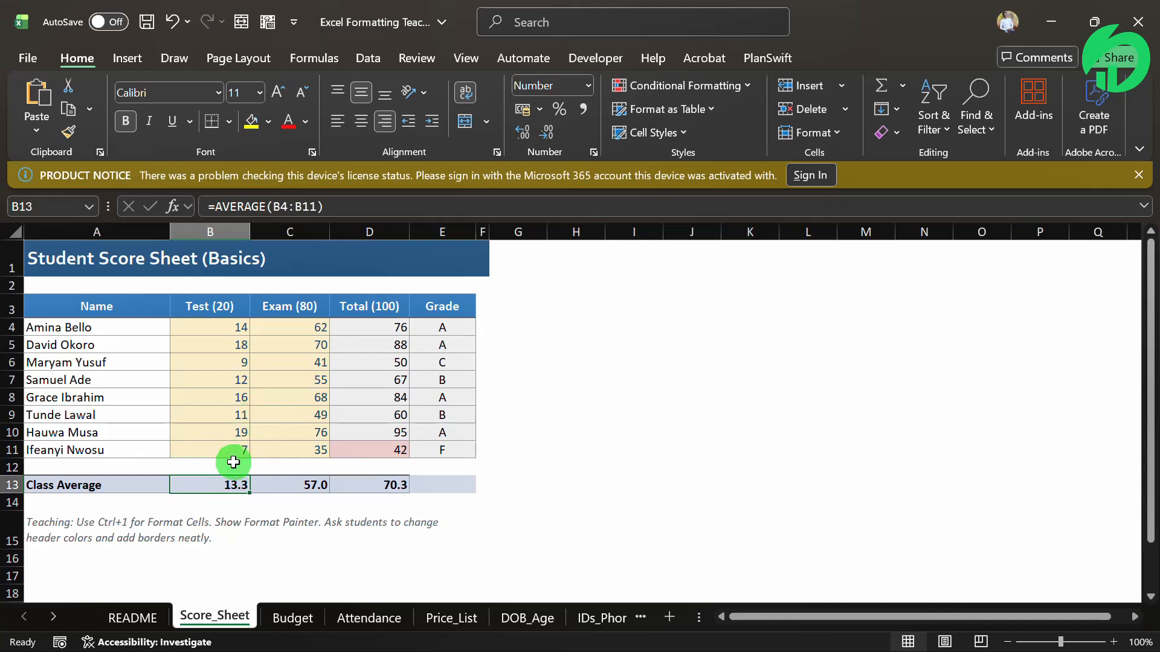
left_click(114, 487)
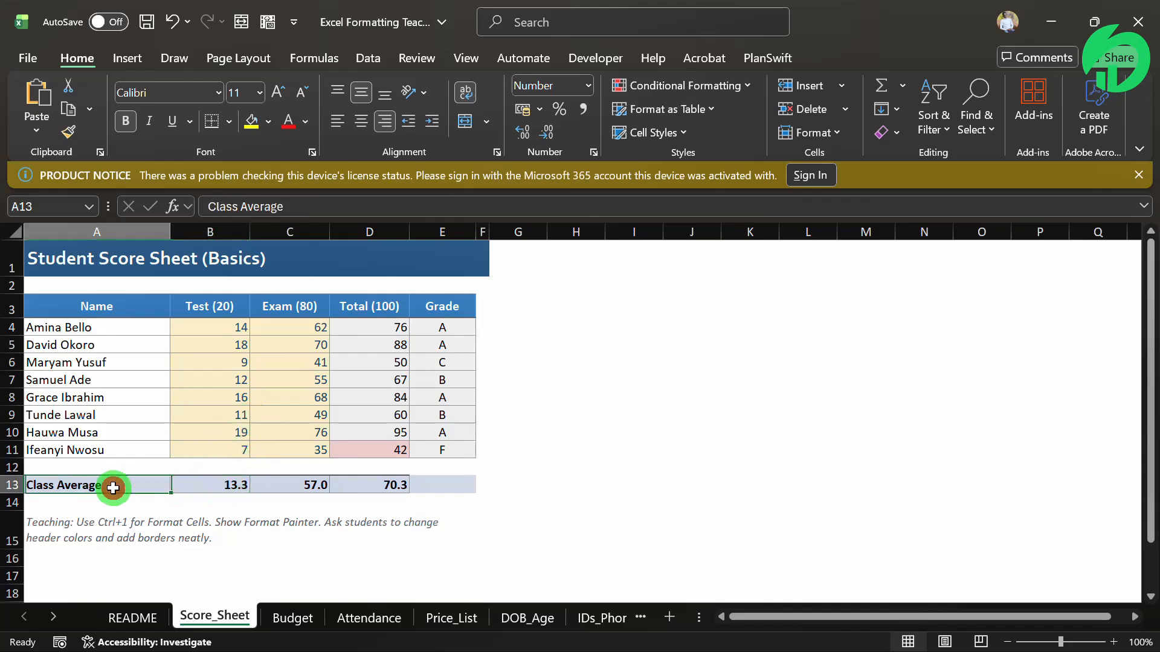